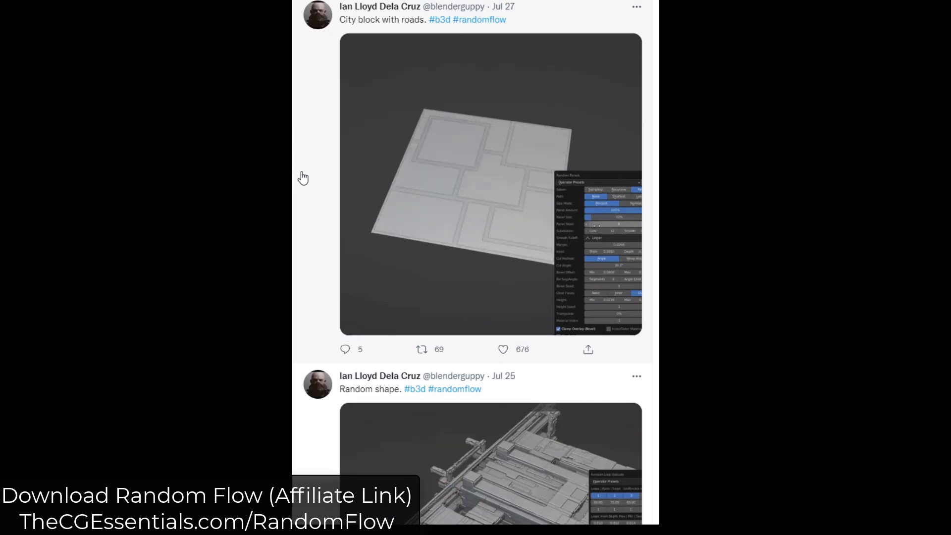
# Step: Pause the City block with roads video and scrub the random shape video to later frames
pyautogui.click(418, 177)
pyautogui.scroll(-7, 435, 178)
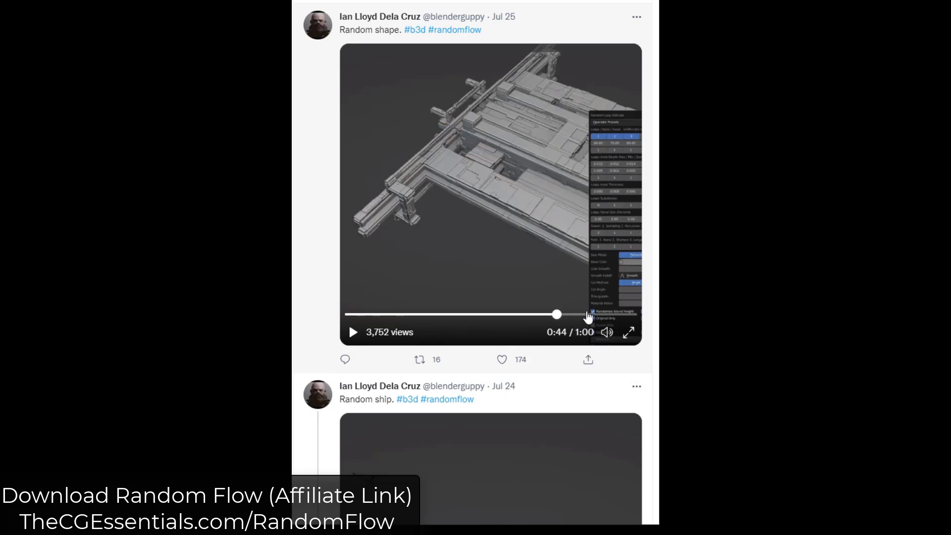
pyautogui.moveTo(588, 315)
pyautogui.mouseDown()
pyautogui.moveTo(619, 313)
pyautogui.moveTo(583, 314)
pyautogui.mouseUp()
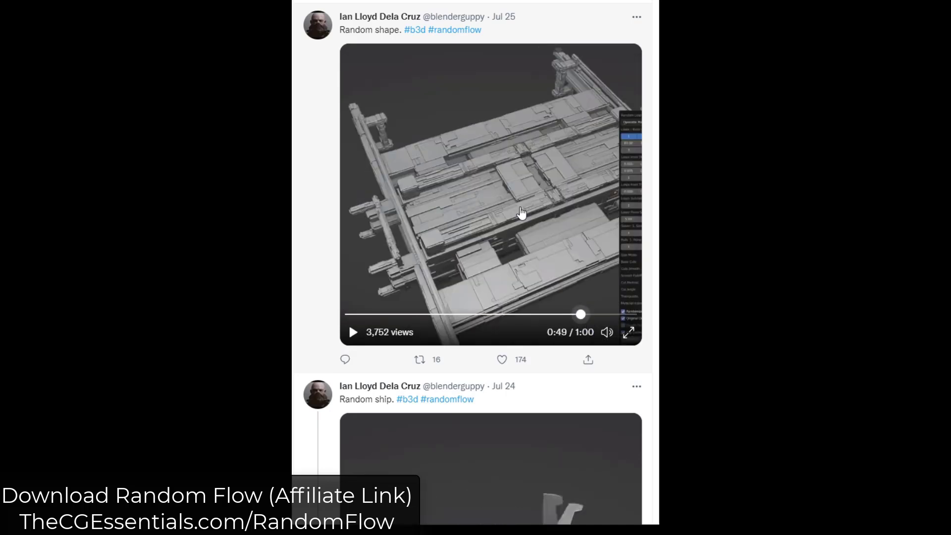
pyautogui.scroll(10, 453, 182)
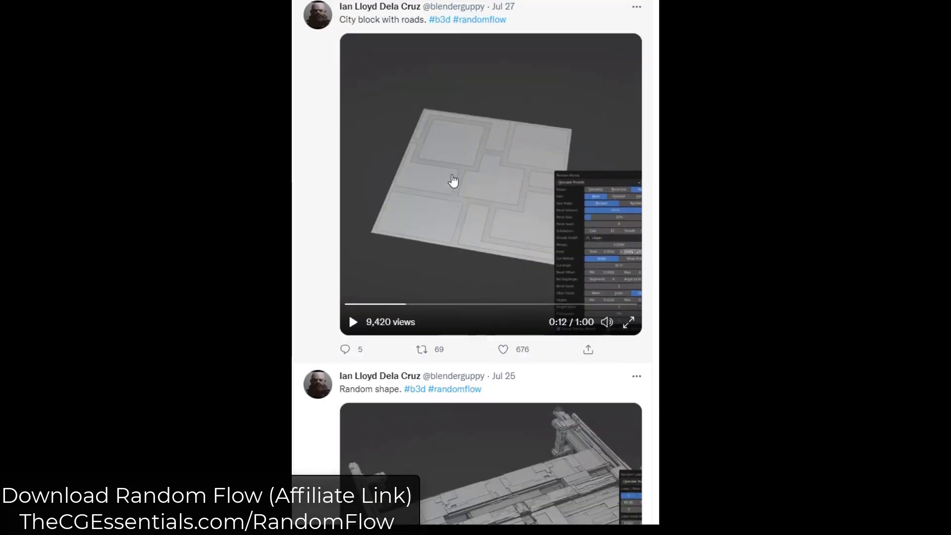
pyautogui.scroll(-1, 452, 183)
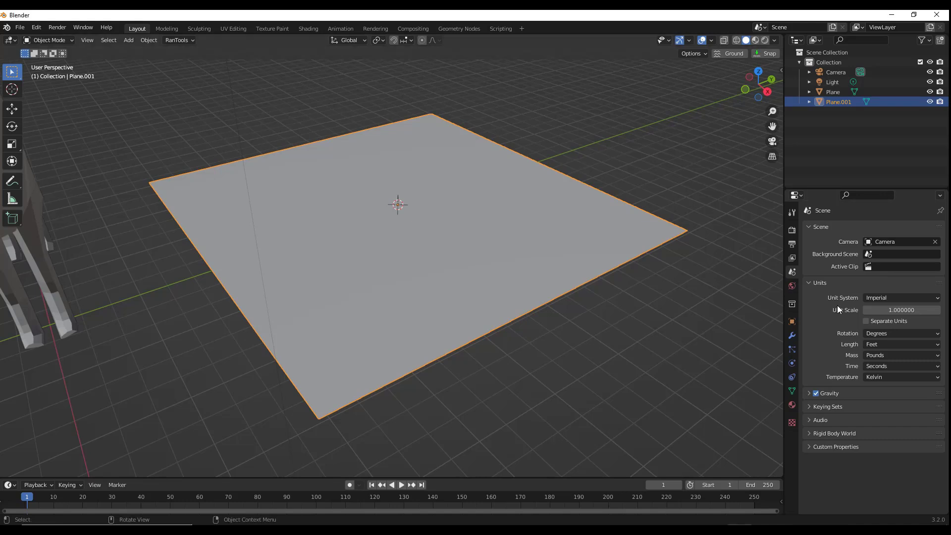
pyautogui.moveTo(446, 250); pyautogui.dragTo(436, 227, button='middle')
pyautogui.hotkey('ctrl', 'alt', 'x')
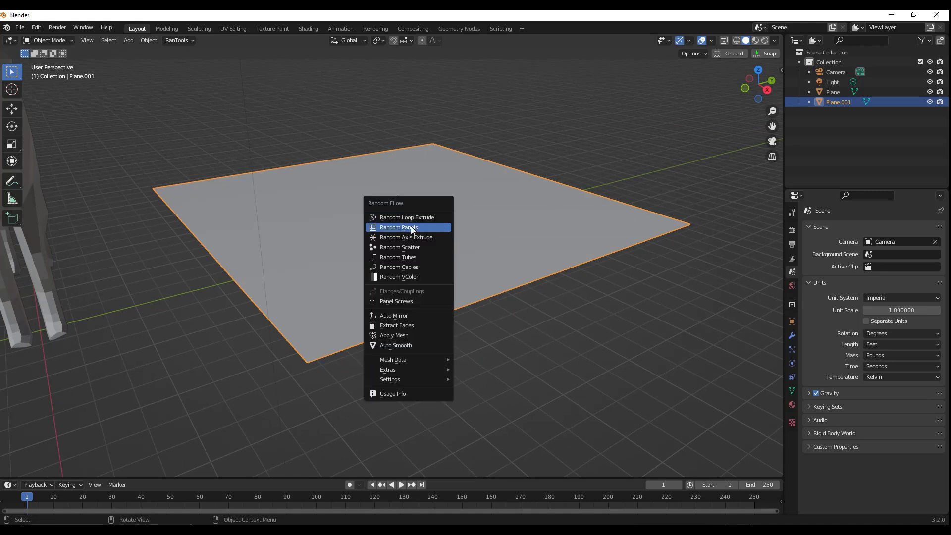
pyautogui.click(411, 228)
pyautogui.moveTo(465, 236); pyautogui.dragTo(575, 208)
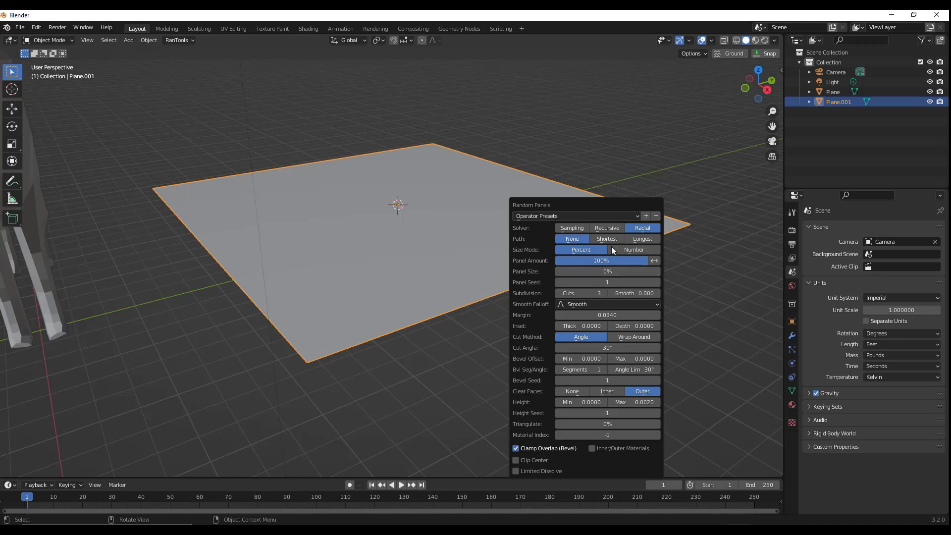
pyautogui.click(590, 131)
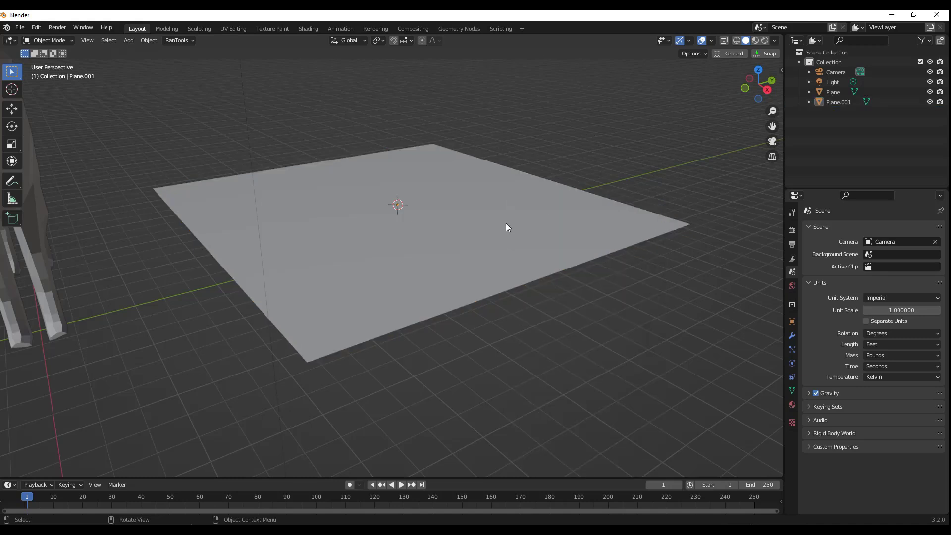
# Step: Run Random Flow's Random Panels on the selected plane
pyautogui.click(486, 200)
pyautogui.press('q')
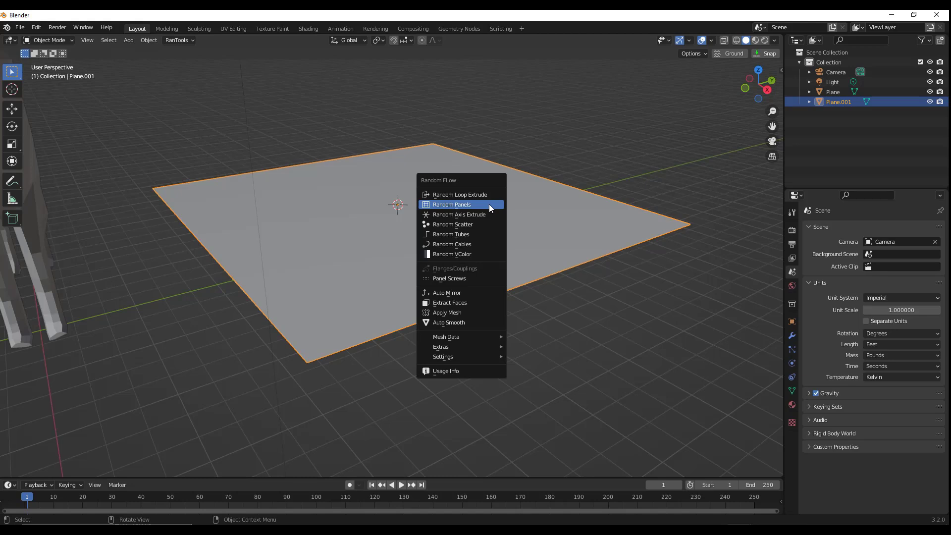
pyautogui.click(465, 206)
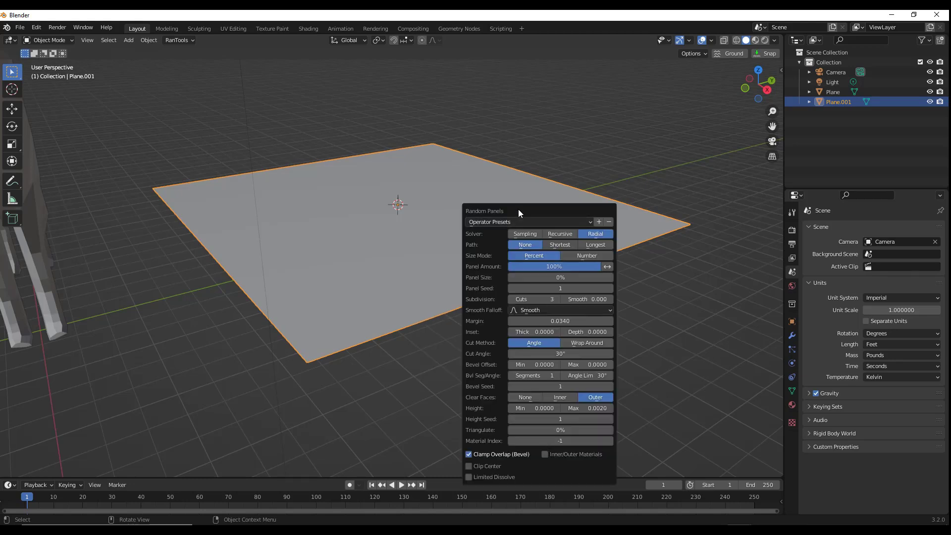
pyautogui.moveTo(518, 209); pyautogui.dragTo(556, 179)
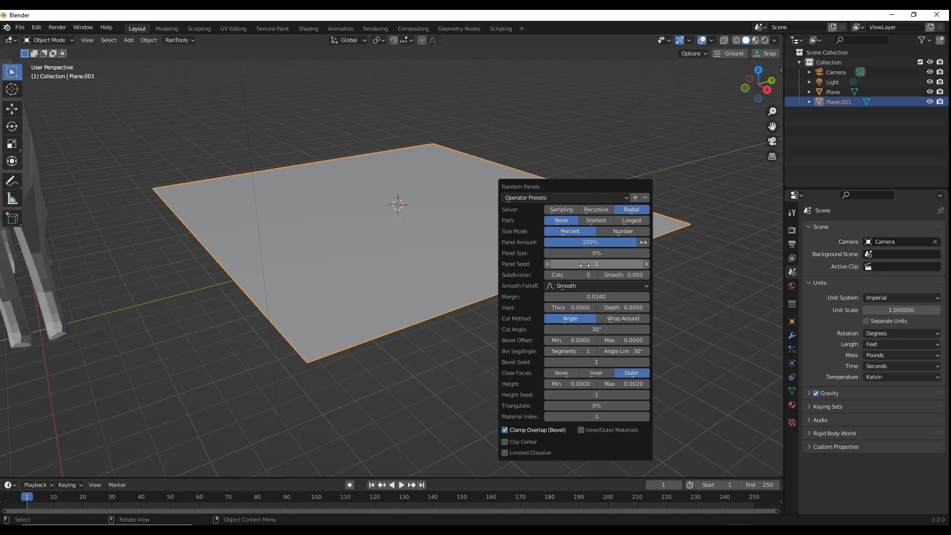
# Step: Set Panel Seed to 47, Subdivision Cuts to 7 and Panel Size to 20%
pyautogui.moveTo(585, 266); pyautogui.dragTo(619, 266)
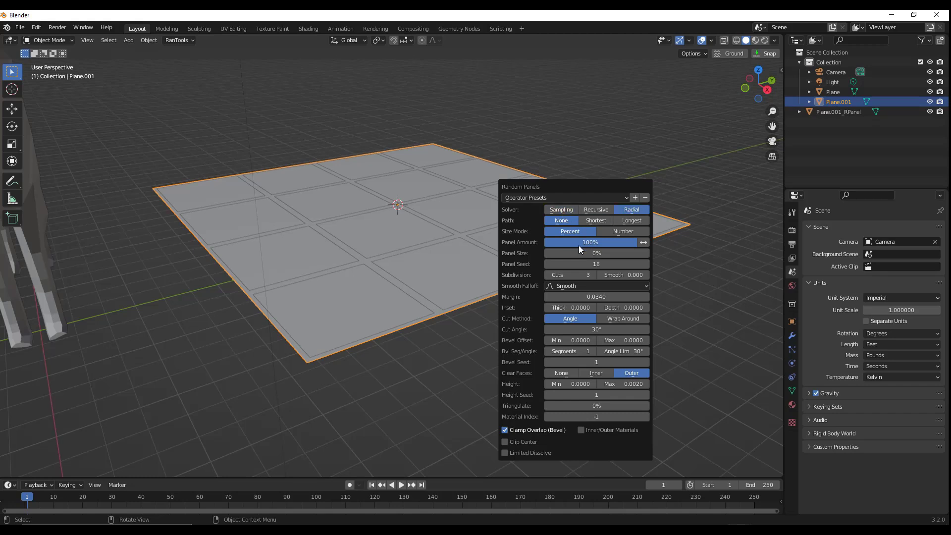
pyautogui.moveTo(612, 264); pyautogui.dragTo(567, 275)
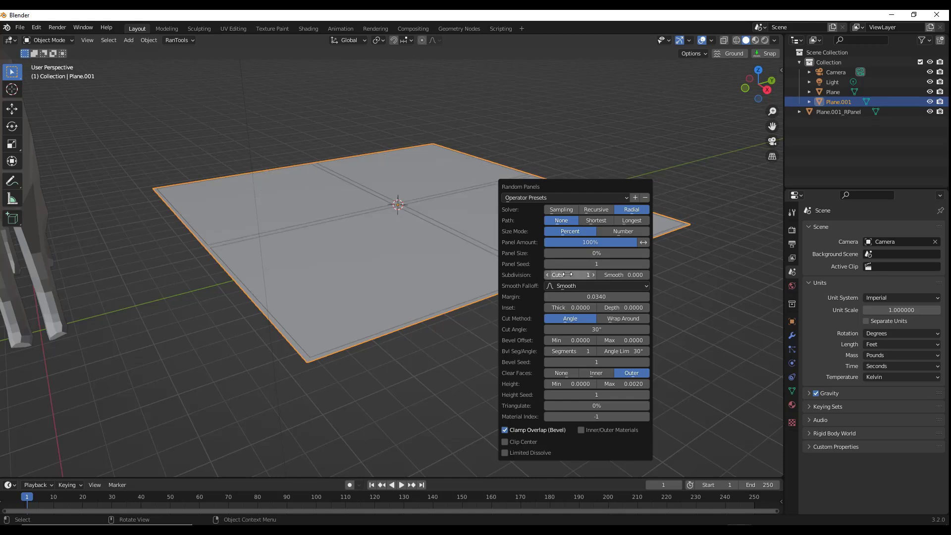
pyautogui.click(593, 274)
pyautogui.click(593, 275)
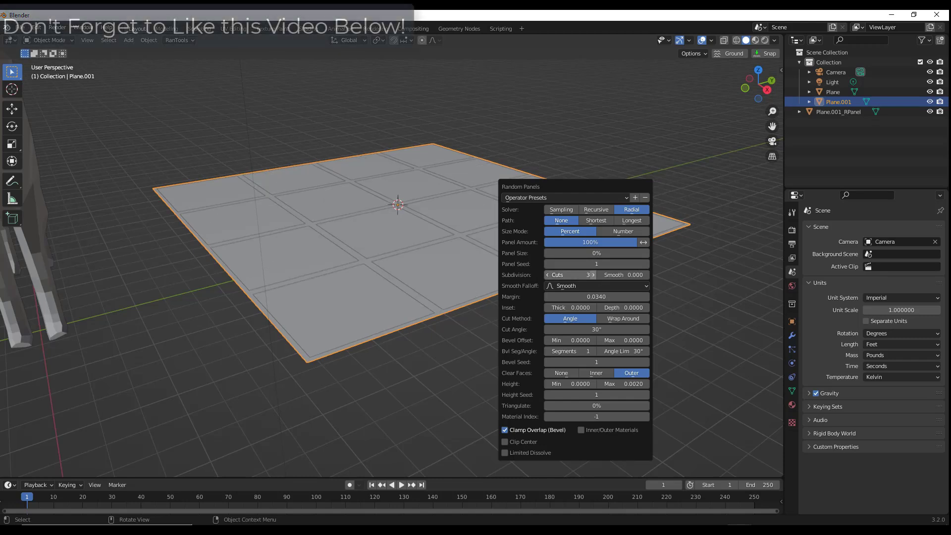
pyautogui.click(593, 275)
pyautogui.click(593, 275)
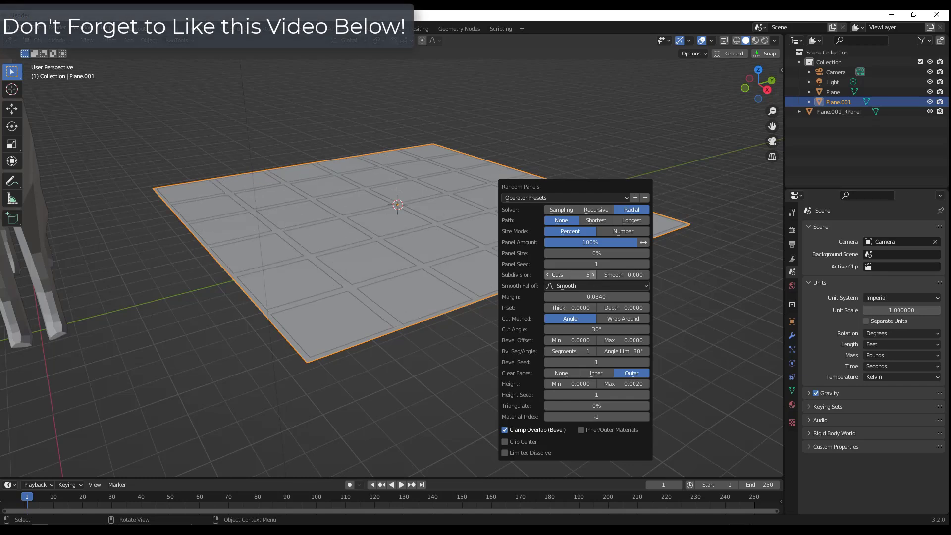
pyautogui.click(593, 275)
pyautogui.click(593, 274)
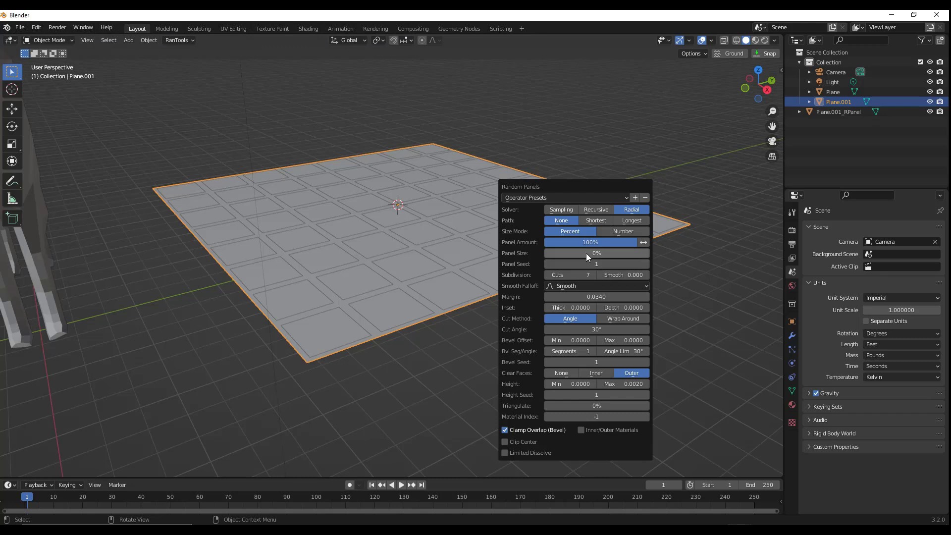
pyautogui.moveTo(587, 254); pyautogui.dragTo(629, 264)
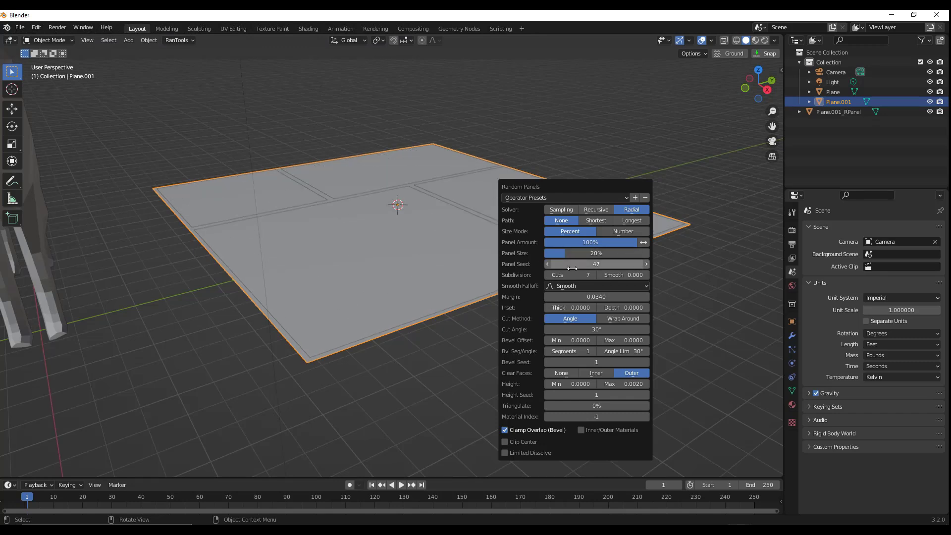
# Step: Raise Cuts to 12, narrow Margin to 0.026, keep Height Max 0.0020 and reseed panels
pyautogui.click(593, 274)
pyautogui.moveTo(551, 276); pyautogui.dragTo(570, 252)
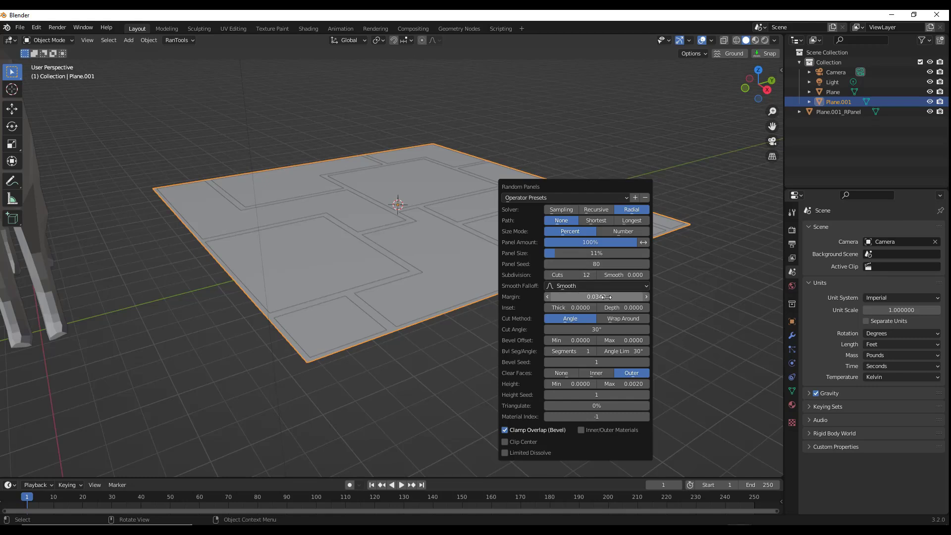
pyautogui.moveTo(606, 296); pyautogui.dragTo(568, 297)
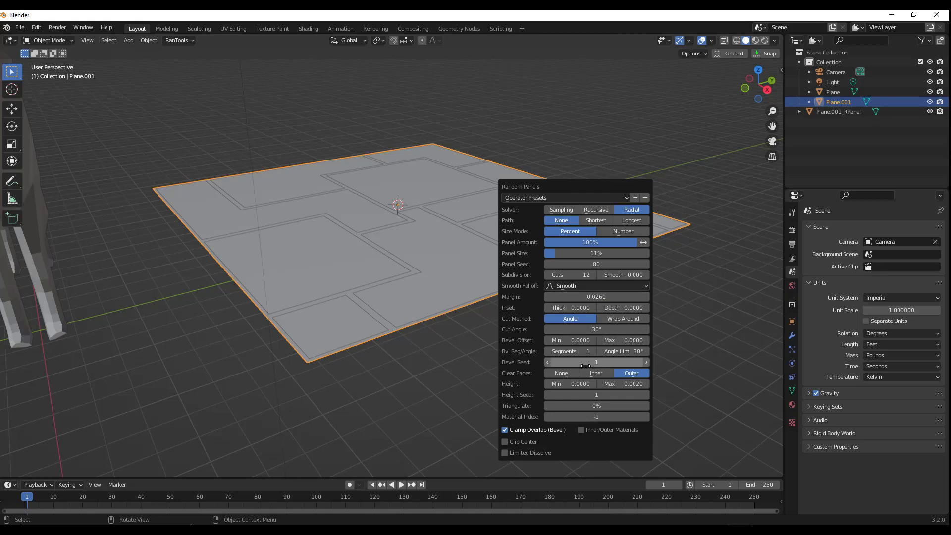
pyautogui.moveTo(602, 385); pyautogui.dragTo(646, 384)
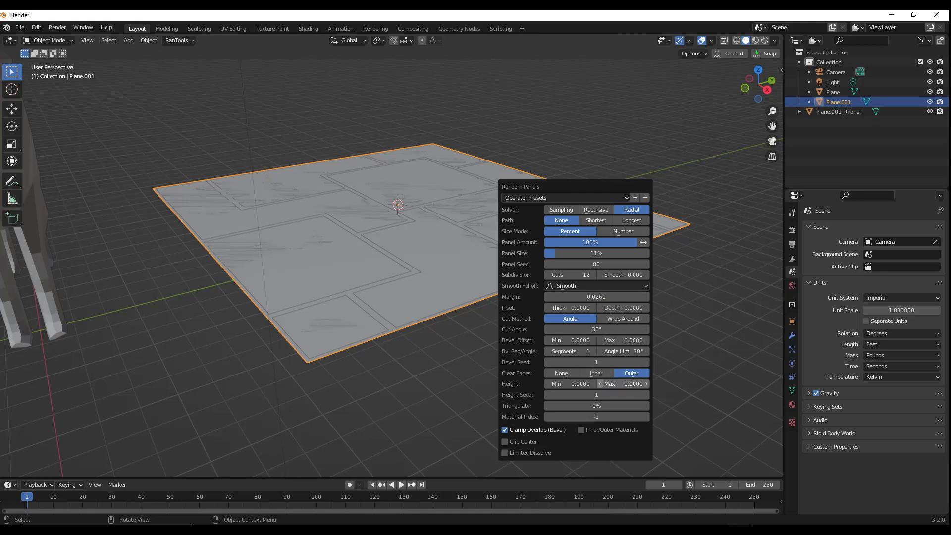
pyautogui.click(646, 384)
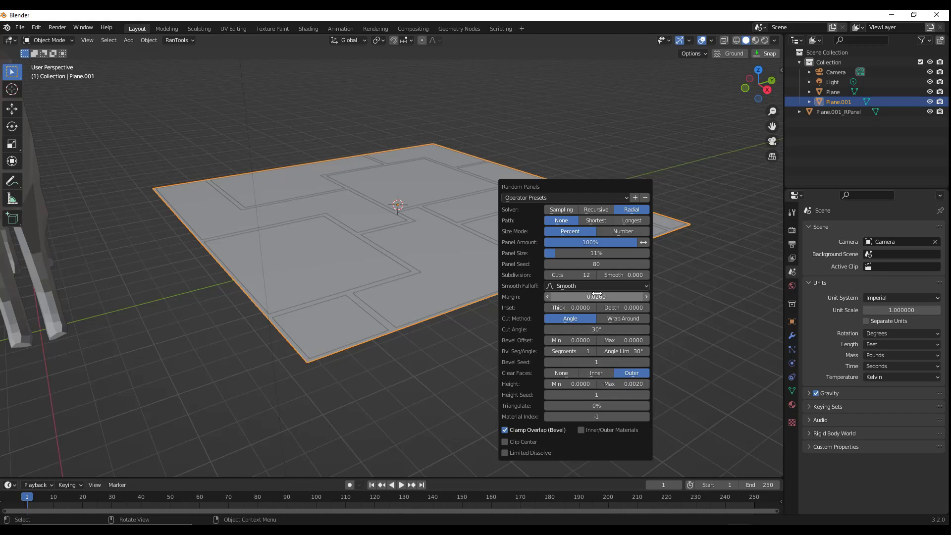
pyautogui.moveTo(596, 263)
pyautogui.mouseDown()
pyautogui.moveTo(619, 263)
pyautogui.moveTo(566, 253)
pyautogui.moveTo(614, 264)
pyautogui.mouseUp()
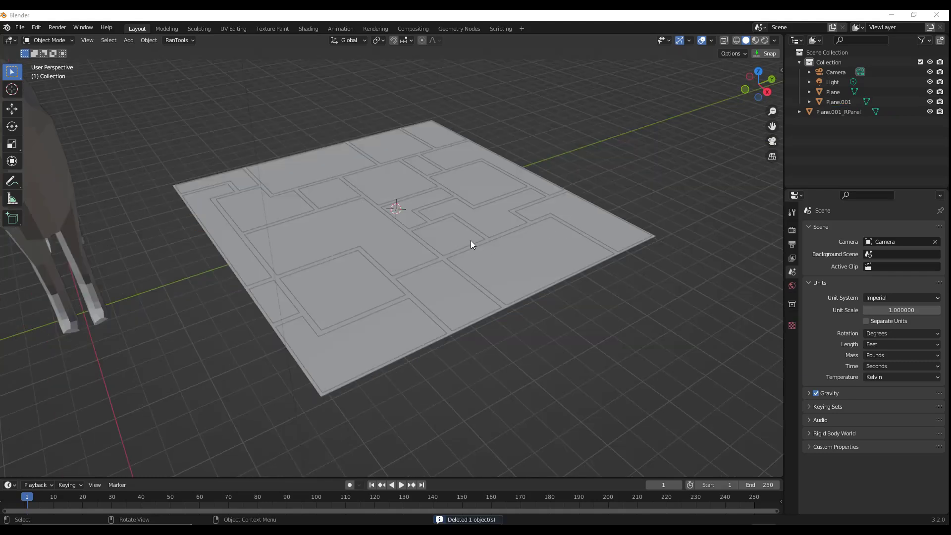
pyautogui.click(470, 240)
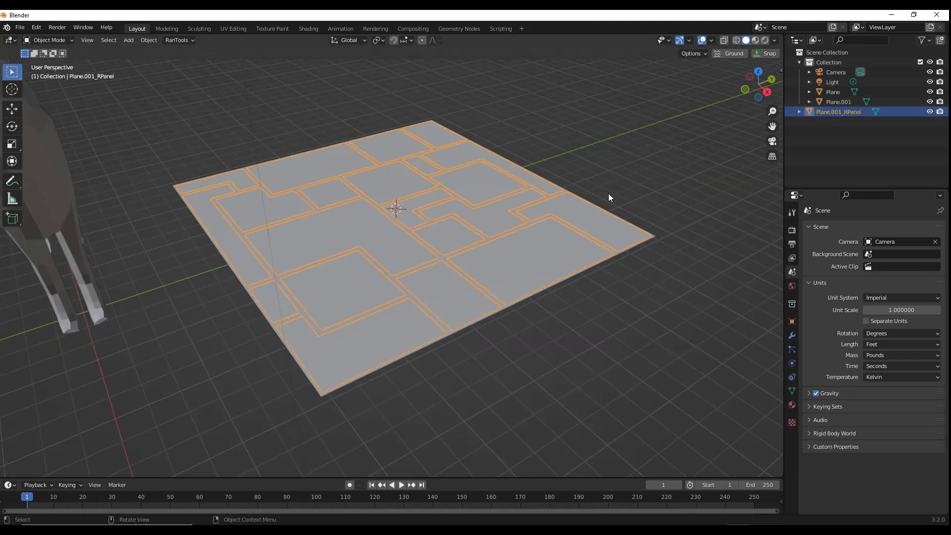
pyautogui.press('Tab')
pyautogui.scroll(3, 516, 205)
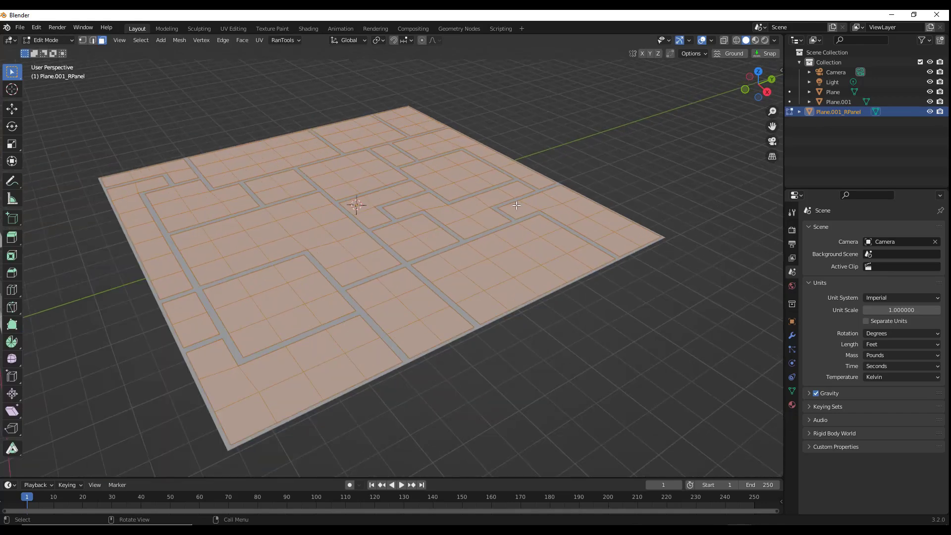
pyautogui.moveTo(517, 205); pyautogui.dragTo(499, 198, button='middle')
pyautogui.press('Tab')
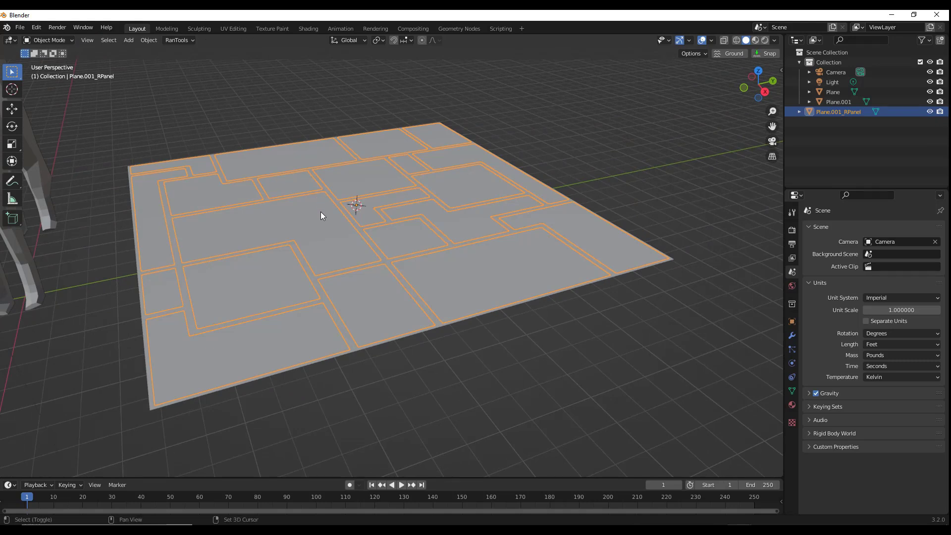
# Step: Add a second Random Panels pass with Clear Faces Outer and Max Height about 0.767
pyautogui.hotkey('ctrl', 'alt', 'x')
pyautogui.click(300, 212)
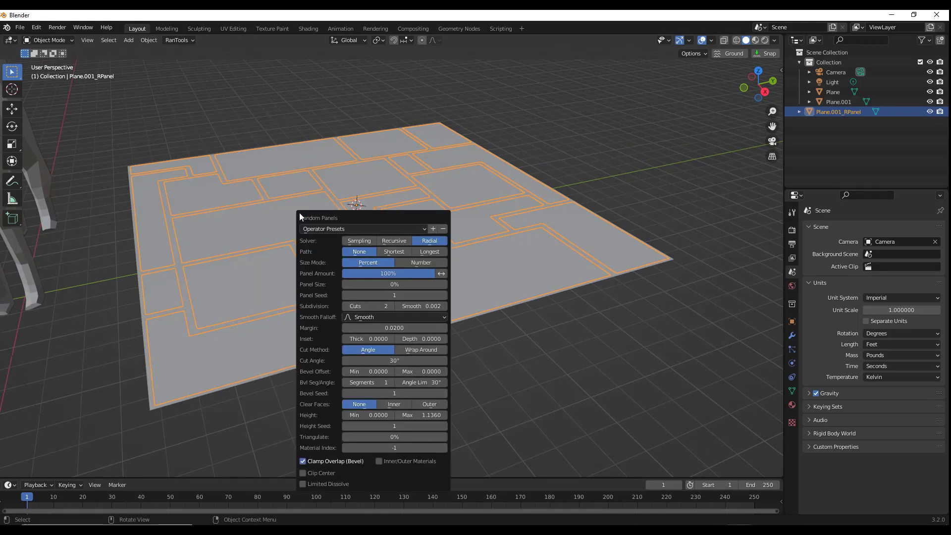
pyautogui.moveTo(341, 216); pyautogui.dragTo(589, 173)
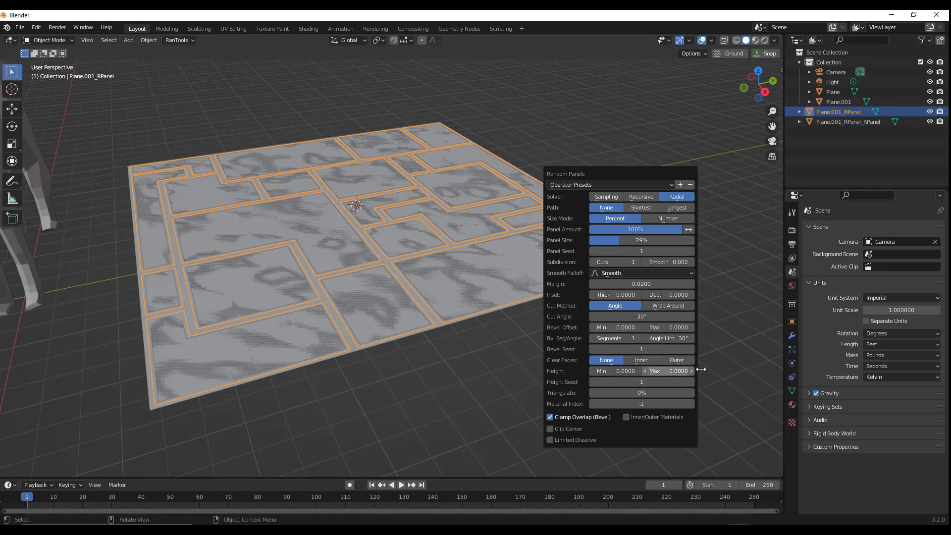
pyautogui.click(673, 361)
pyautogui.moveTo(669, 371)
pyautogui.mouseDown()
pyautogui.moveTo(708, 371)
pyautogui.moveTo(653, 371)
pyautogui.mouseUp()
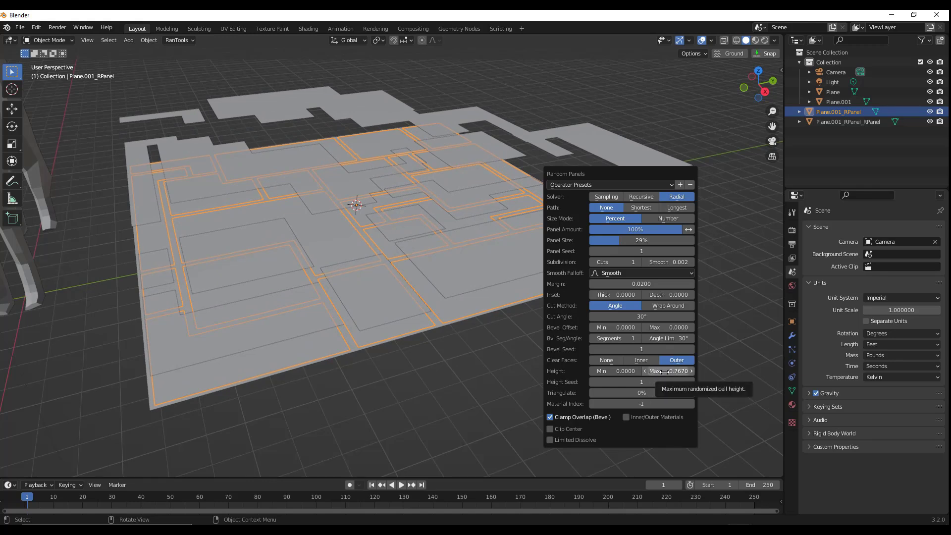
# Step: Set Clear Faces to None and Max Height to 1.0630 for solid box buildings
pyautogui.click(605, 361)
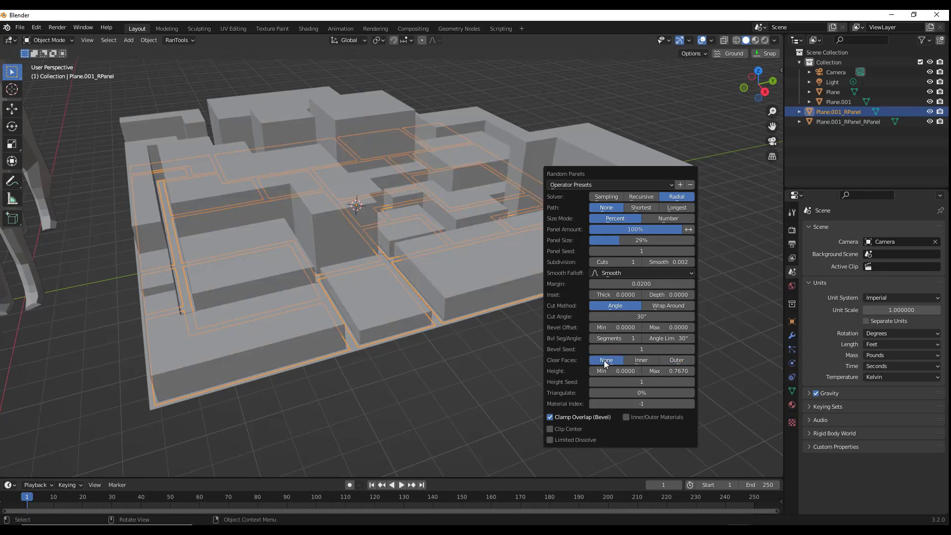
pyautogui.moveTo(668, 371); pyautogui.dragTo(694, 371)
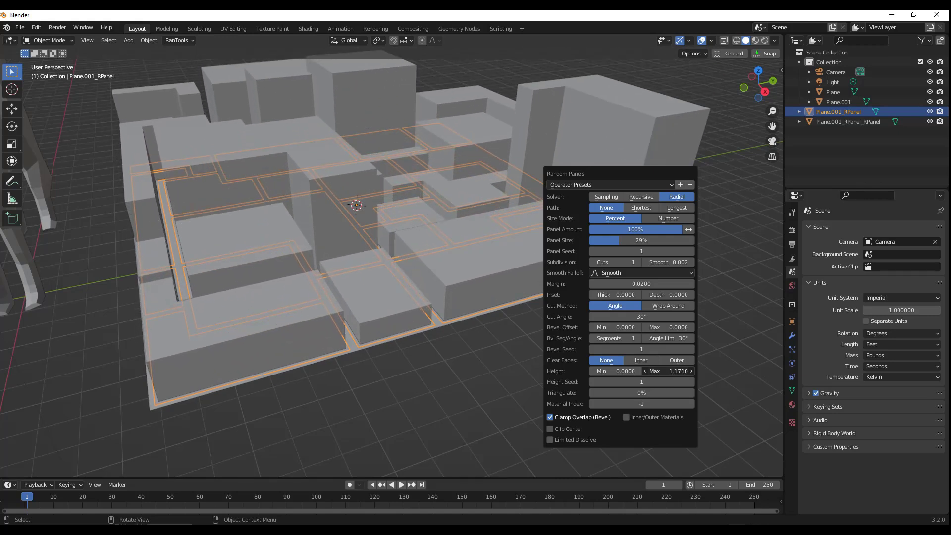
pyautogui.moveTo(679, 371); pyautogui.dragTo(650, 371)
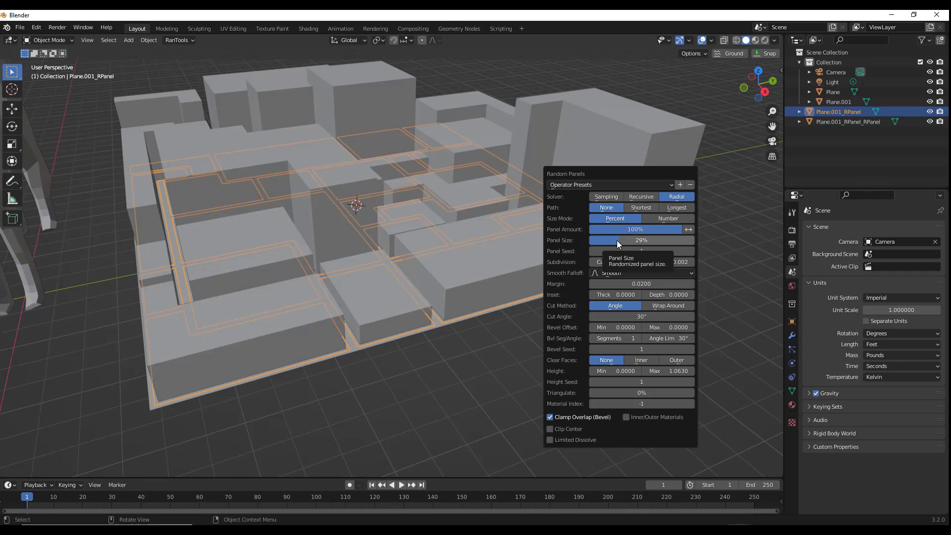
# Step: Set Panel Size to 0.2168%, Panel Seed to 11 and Margin to 0.0140
pyautogui.moveTo(617, 239); pyautogui.dragTo(596, 240)
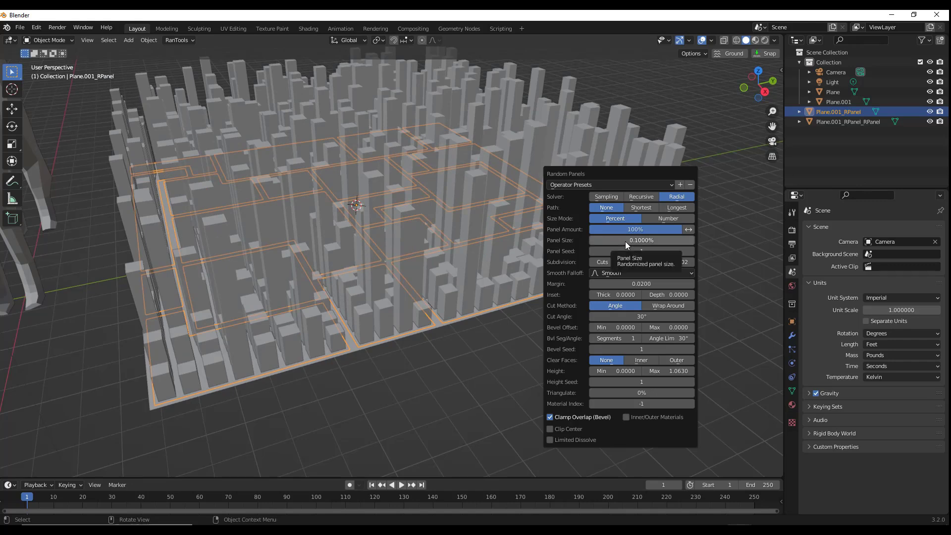
pyautogui.moveTo(622, 240); pyautogui.dragTo(638, 239)
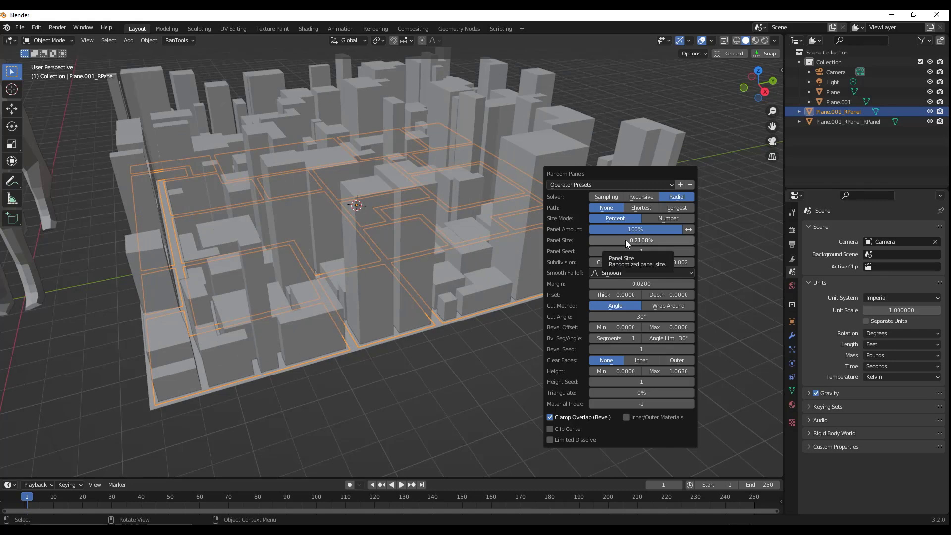
pyautogui.moveTo(626, 252); pyautogui.dragTo(626, 253)
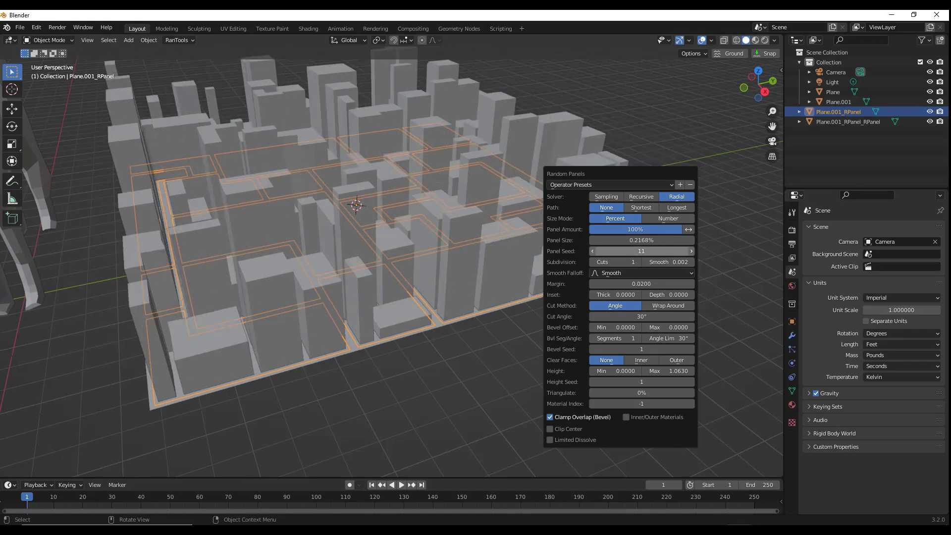
pyautogui.moveTo(642, 284); pyautogui.dragTo(629, 276)
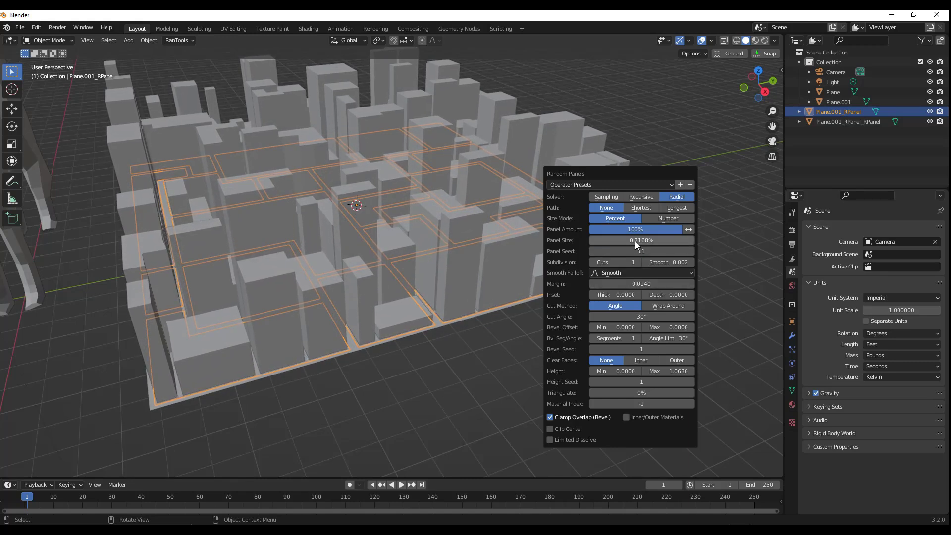
# Step: Set Panel Seed 57, Panel Size 0.1734% and Height Seed 28 for a new layout
pyautogui.click(636, 242)
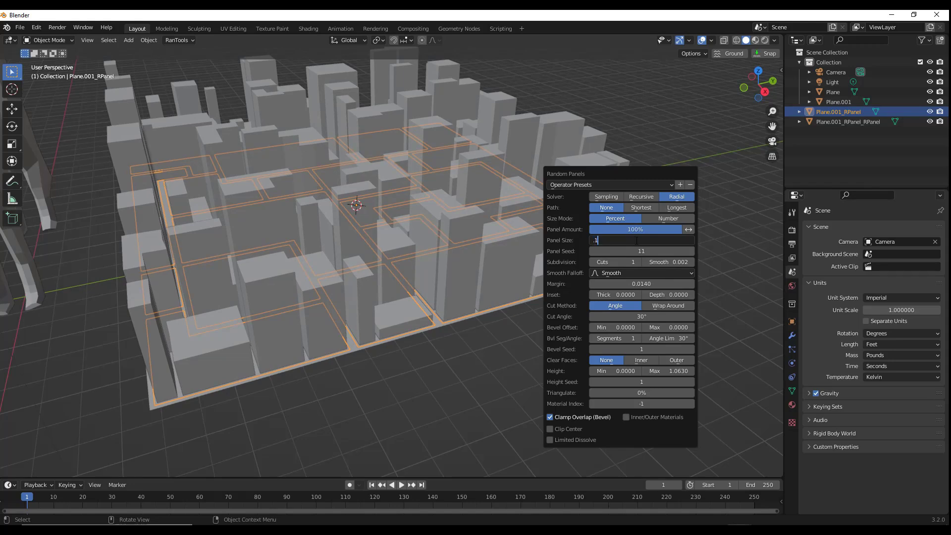
pyautogui.press('Return')
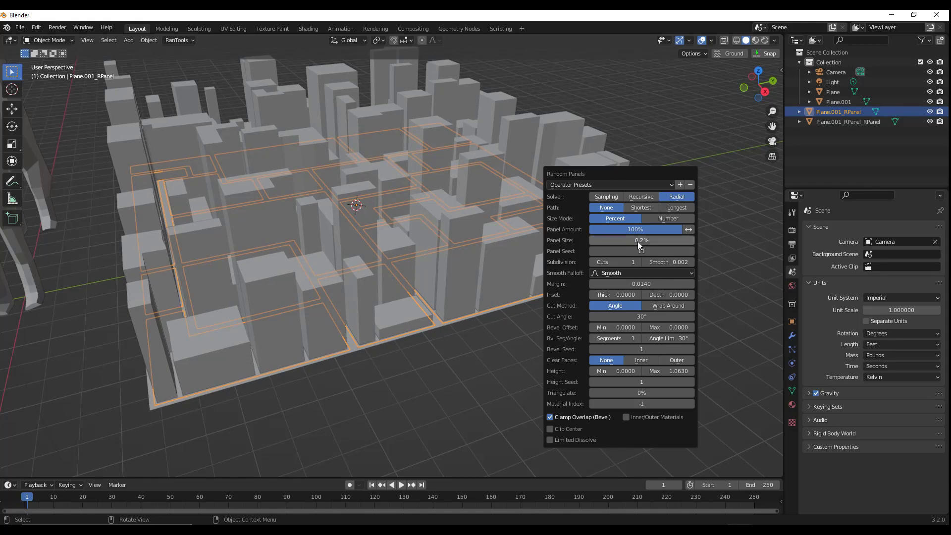
pyautogui.moveTo(634, 253); pyautogui.dragTo(610, 240)
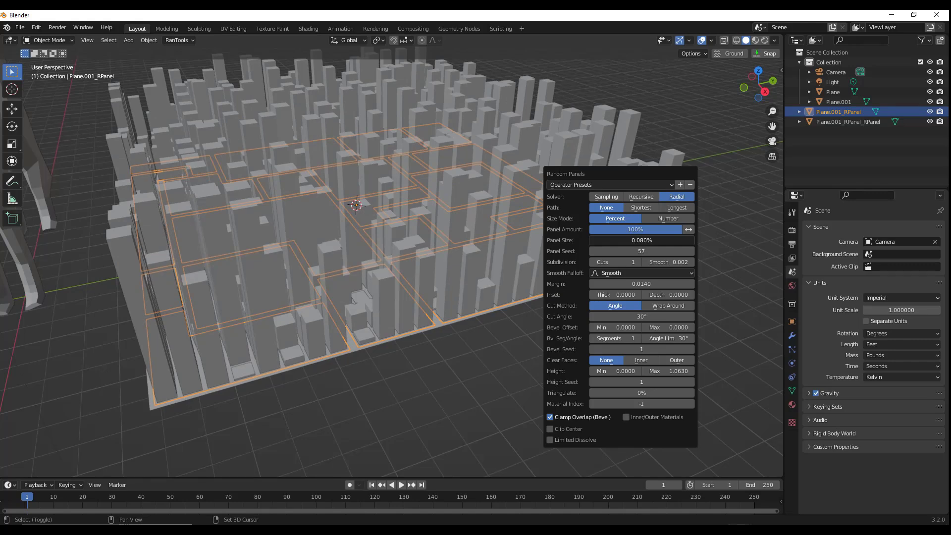
pyautogui.moveTo(642, 240)
pyautogui.keyDown('shift'); pyautogui.mouseDown()
pyautogui.moveTo(654, 240)
pyautogui.moveTo(637, 237)
pyautogui.mouseUp(); pyautogui.keyUp('shift')
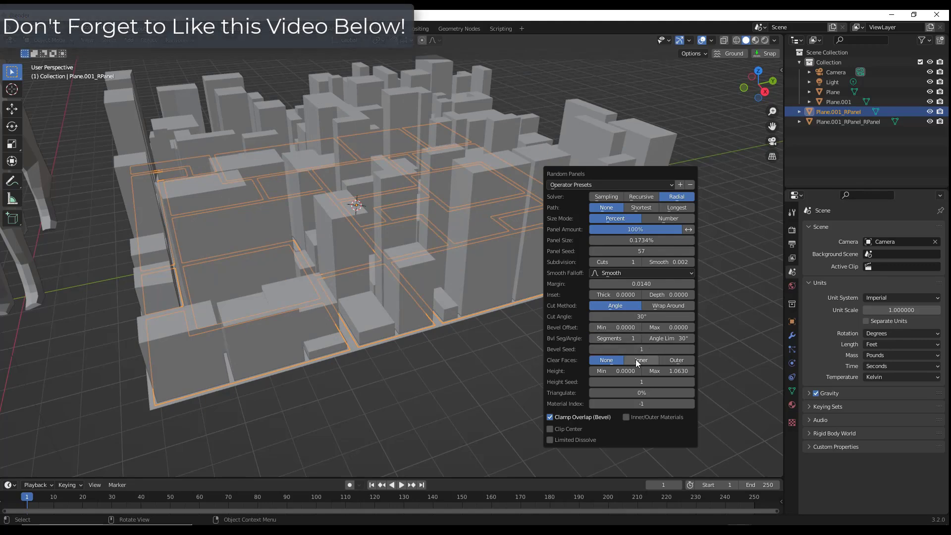
pyautogui.moveTo(642, 382); pyautogui.dragTo(624, 371)
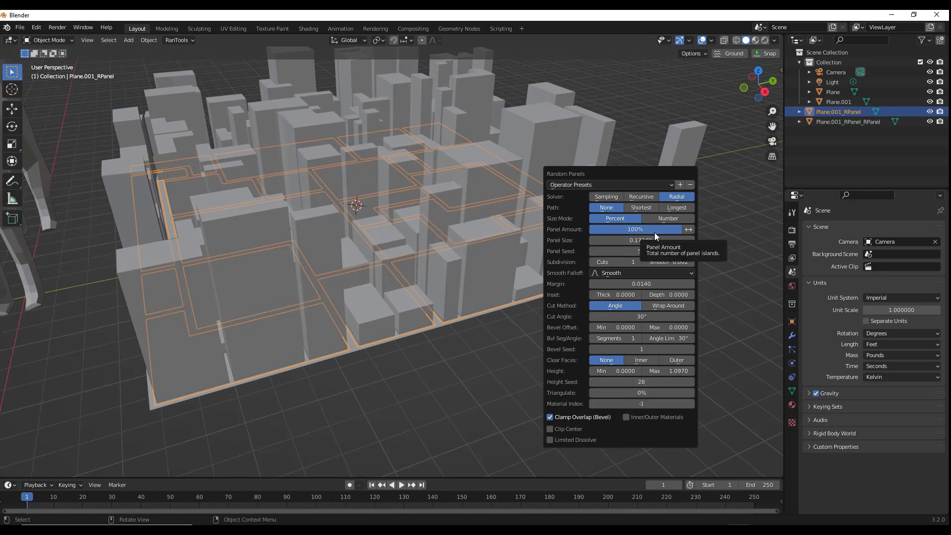
# Step: Set Panel Amount 50%, Panel Size 0, Panel Seed 101, Height Seed 32 and Max Height 0.4940
pyautogui.moveTo(671, 231); pyautogui.dragTo(632, 231)
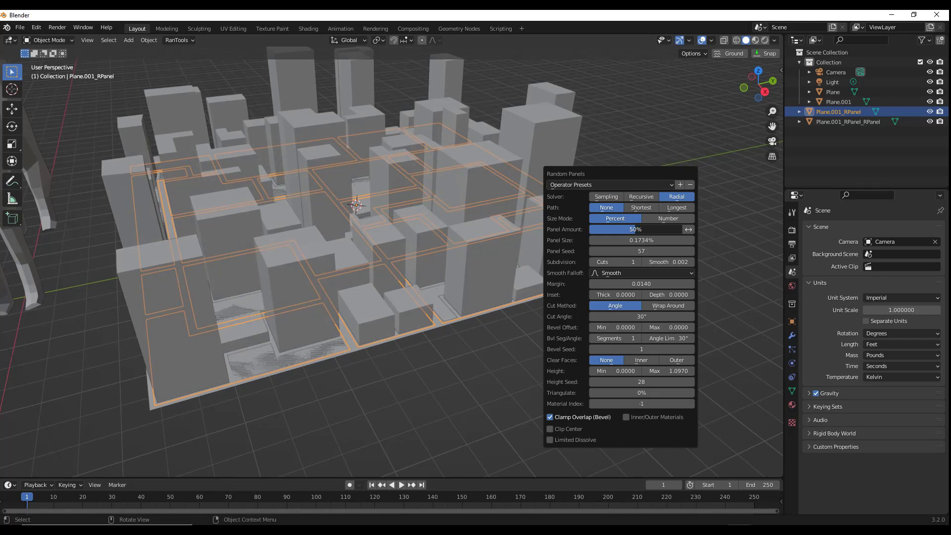
pyautogui.click(637, 239)
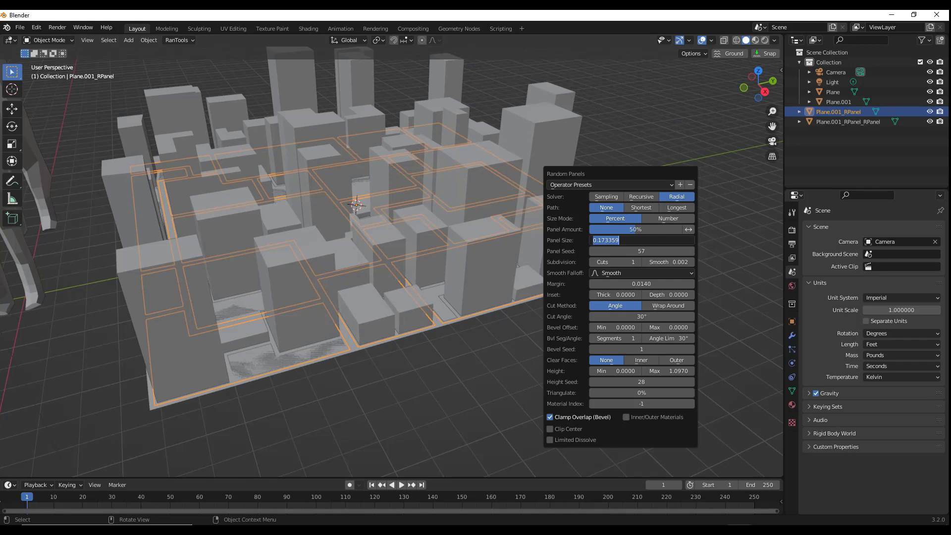
pyautogui.press('Return')
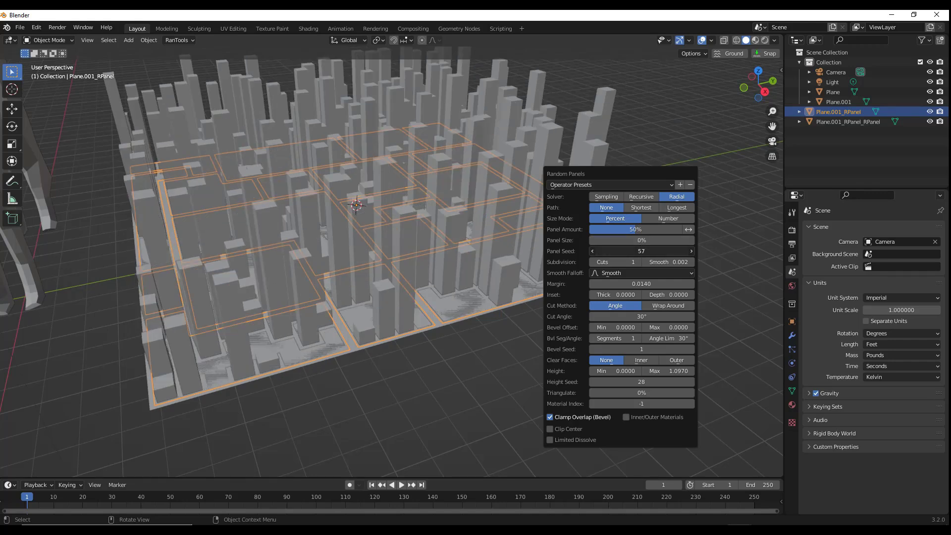
pyautogui.moveTo(639, 251); pyautogui.dragTo(648, 251)
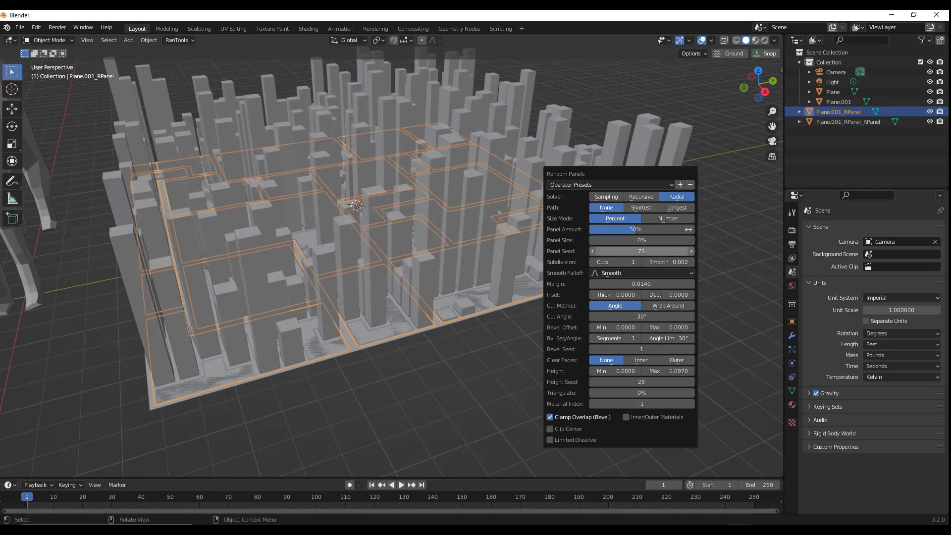
pyautogui.moveTo(640, 382)
pyautogui.mouseDown()
pyautogui.moveTo(666, 371)
pyautogui.moveTo(642, 371)
pyautogui.mouseUp()
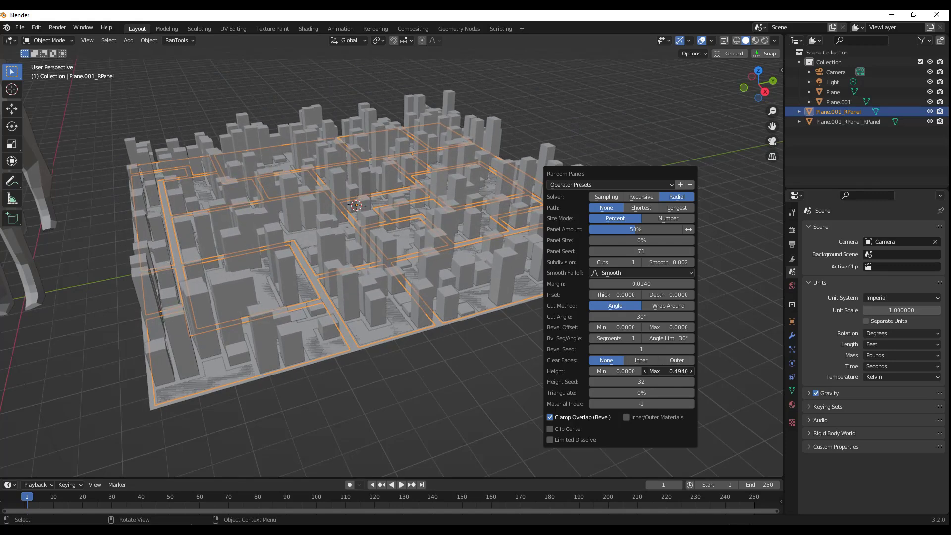
pyautogui.moveTo(642, 251); pyautogui.dragTo(657, 251)
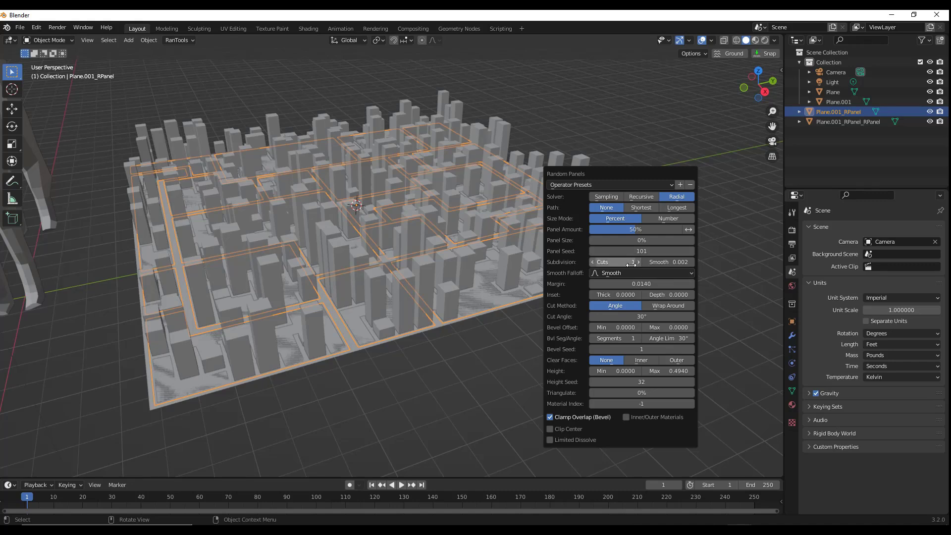
# Step: Raise Subdivision Cuts to 6, then set Height Seed 38 and Panel Seed 217
pyautogui.click(638, 262)
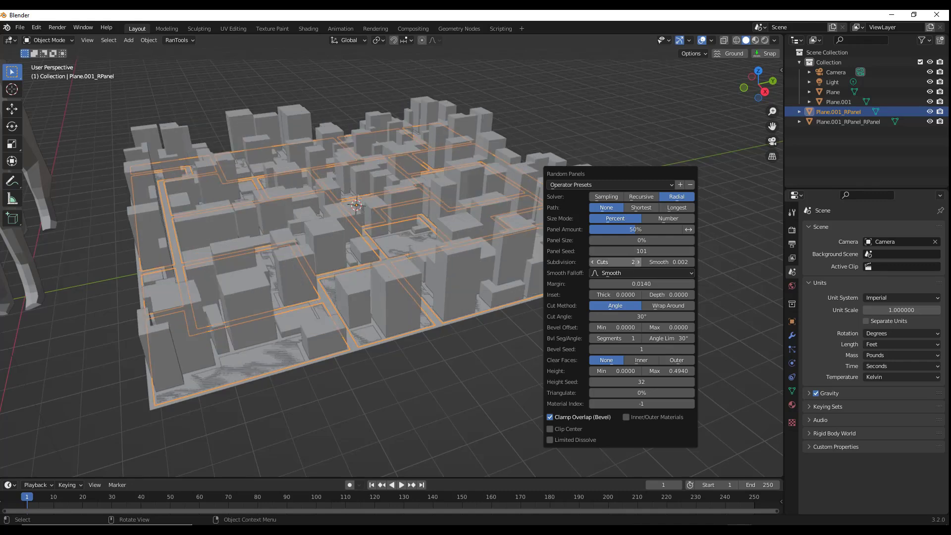
pyautogui.click(638, 262)
pyautogui.click(638, 263)
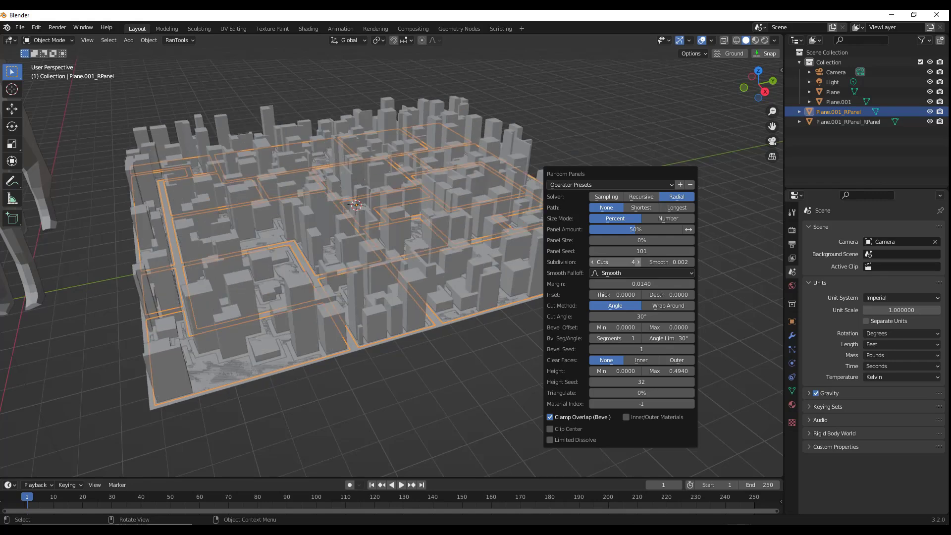
pyautogui.click(638, 262)
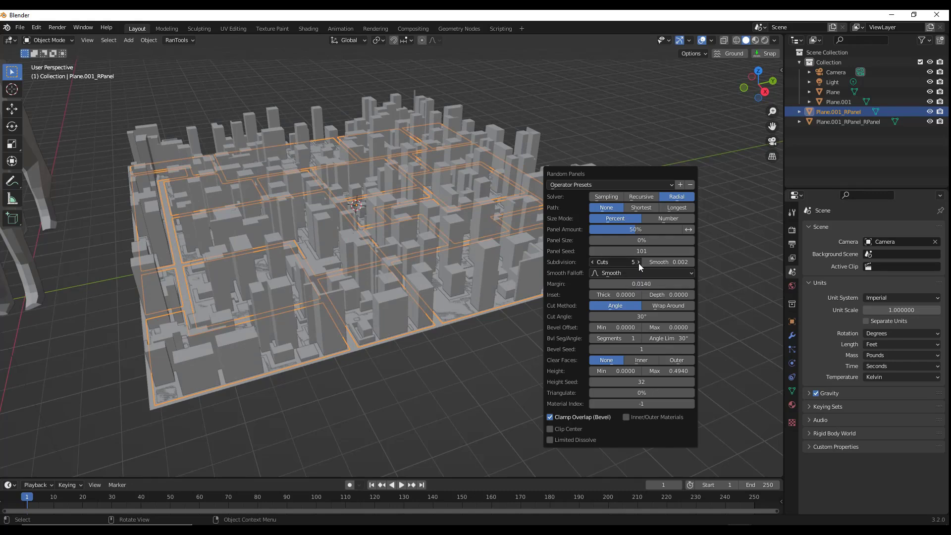
pyautogui.moveTo(638, 263); pyautogui.dragTo(633, 262)
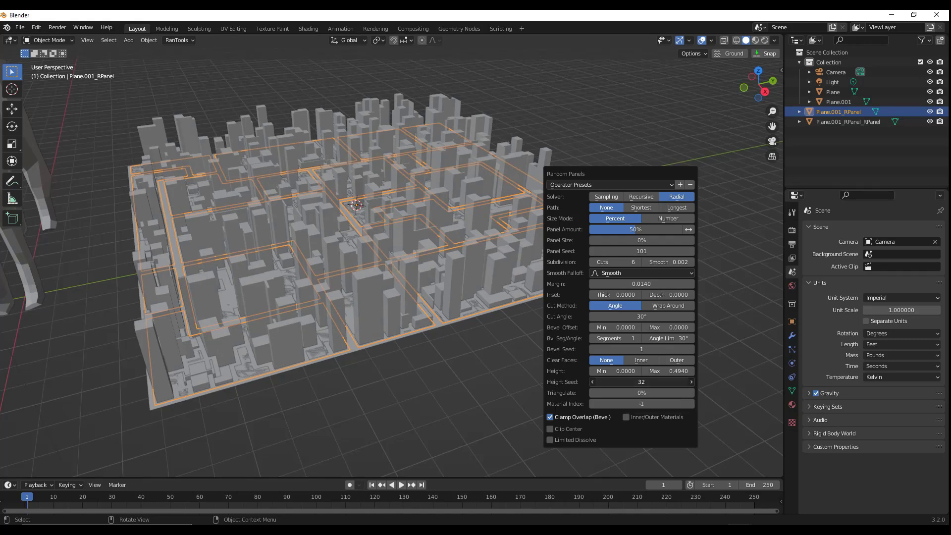
pyautogui.moveTo(641, 382)
pyautogui.mouseDown()
pyautogui.moveTo(669, 382)
pyautogui.moveTo(651, 382)
pyautogui.mouseUp()
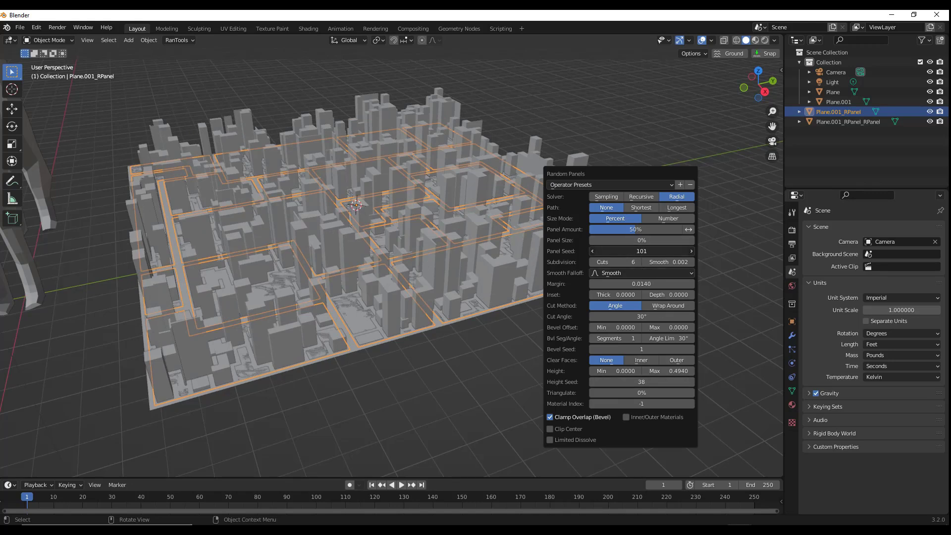
pyautogui.moveTo(642, 251); pyautogui.dragTo(684, 251)
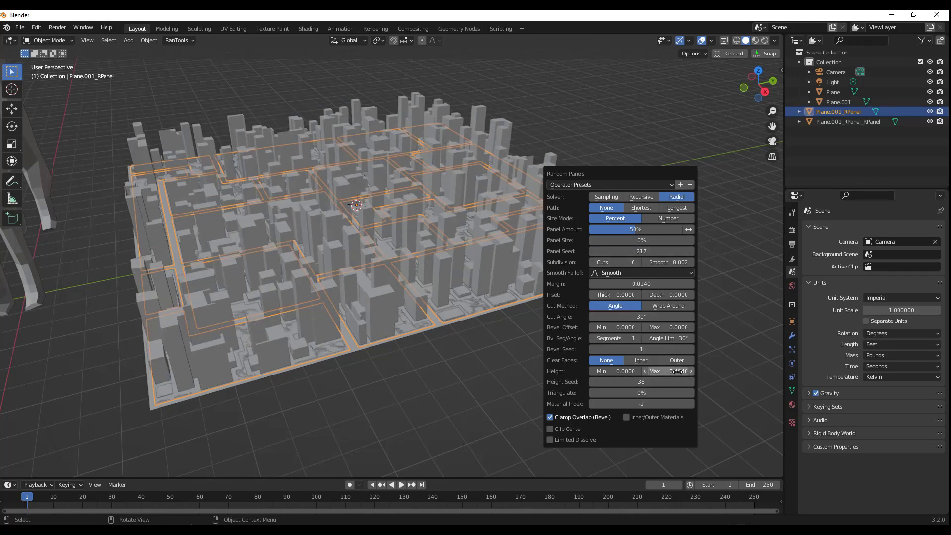